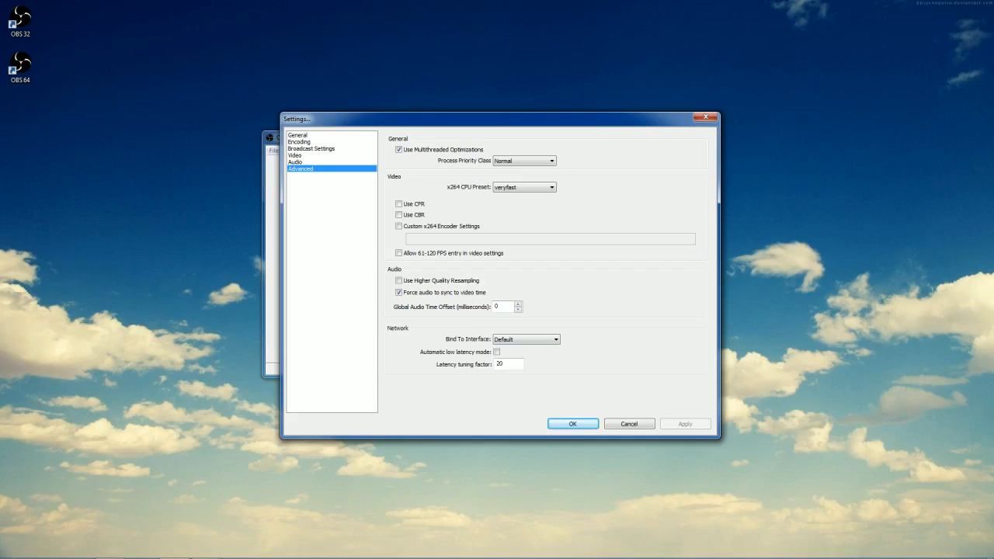
# Close the settings without changes, view the Desktop scene's hotkey setting, and switch to the League of Legends scene.
pyautogui.click(629, 423)
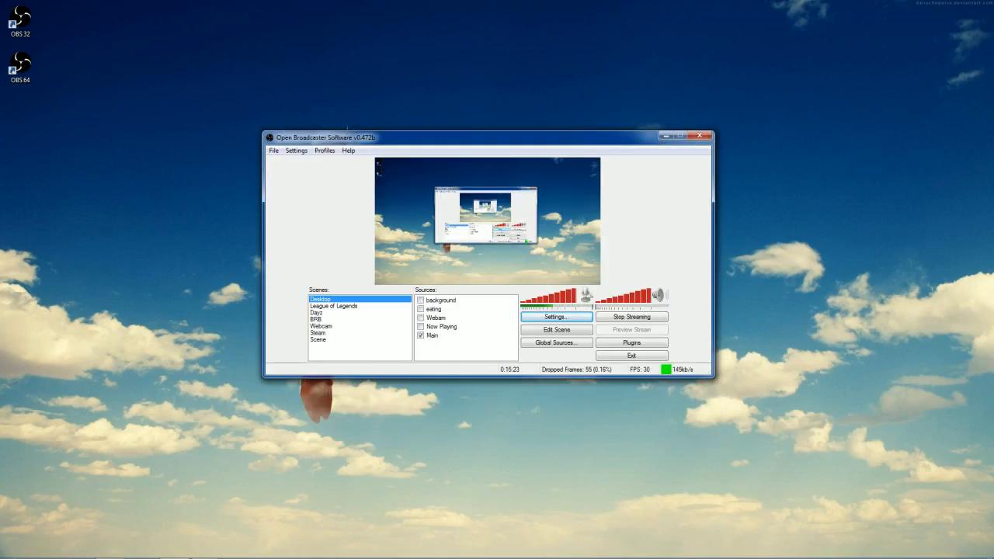
pyautogui.rightClick(355, 353)
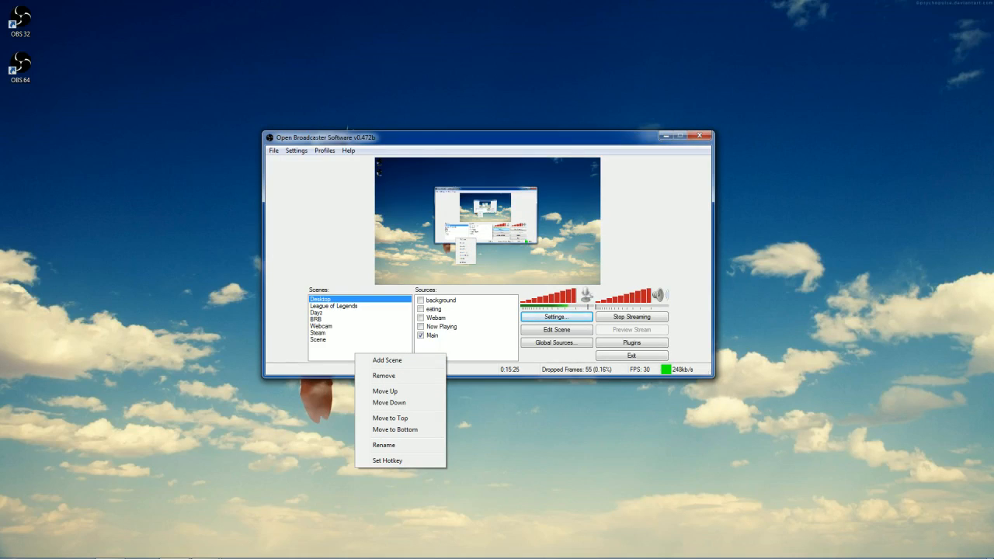
pyautogui.press('Escape')
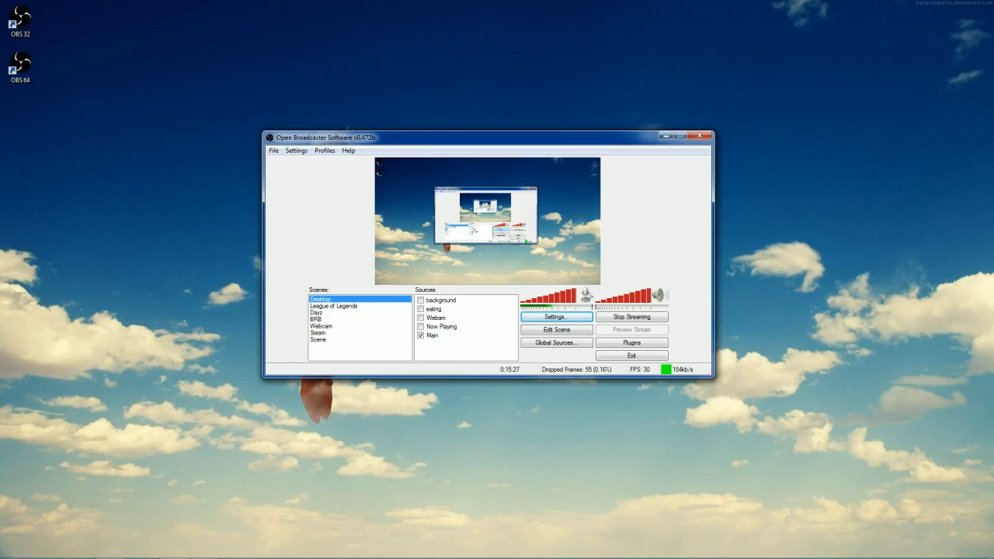
pyautogui.rightClick(354, 299)
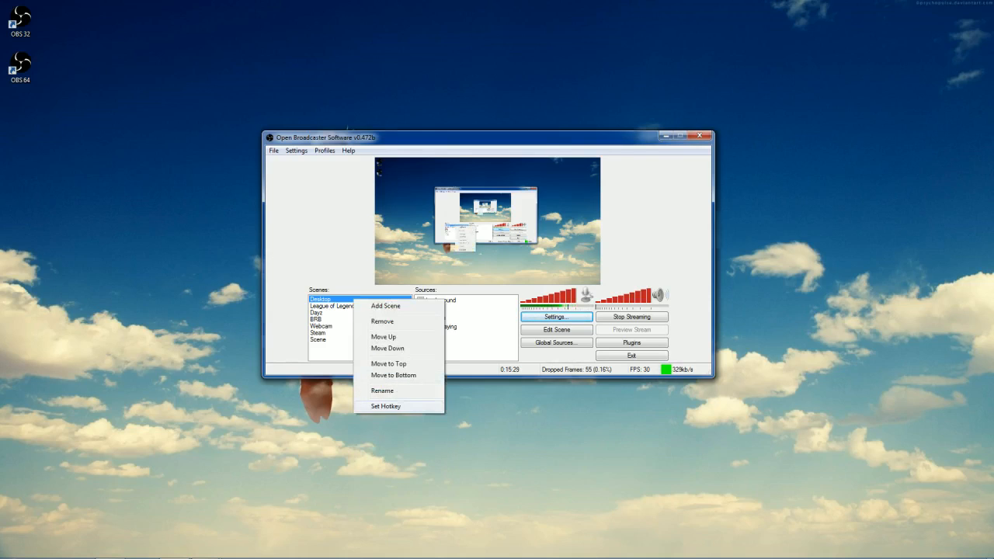
pyautogui.click(386, 406)
pyautogui.click(429, 198)
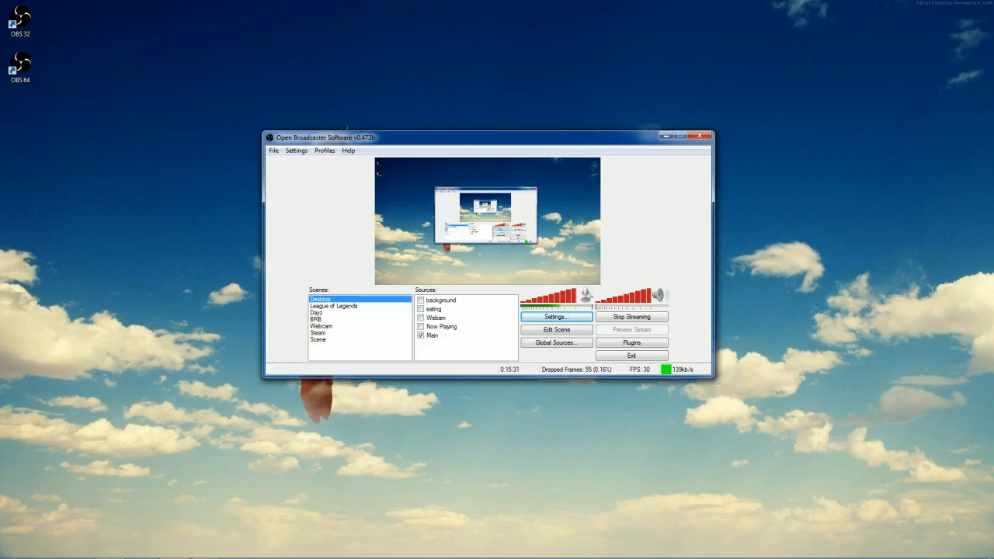
pyautogui.click(334, 305)
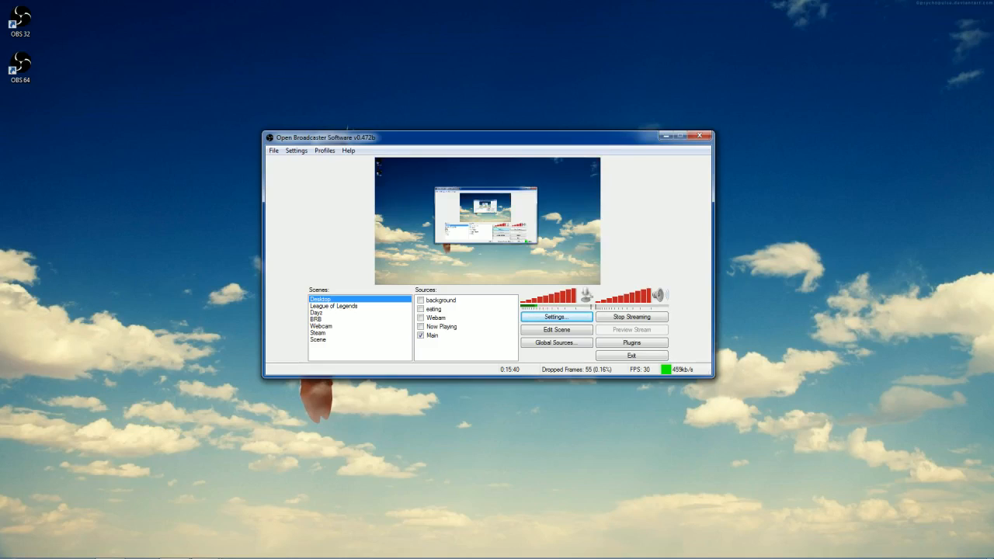
# Add a new scene named Desktop1.
pyautogui.rightClick(320, 355)
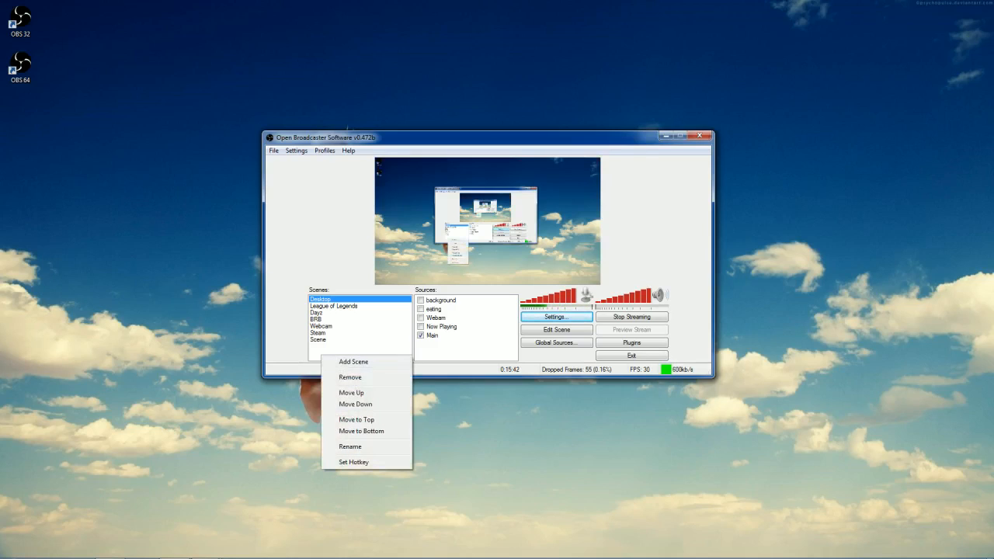
pyautogui.rightClick(323, 346)
pyautogui.click(355, 351)
pyautogui.write('Desktop')
pyautogui.press('Return')
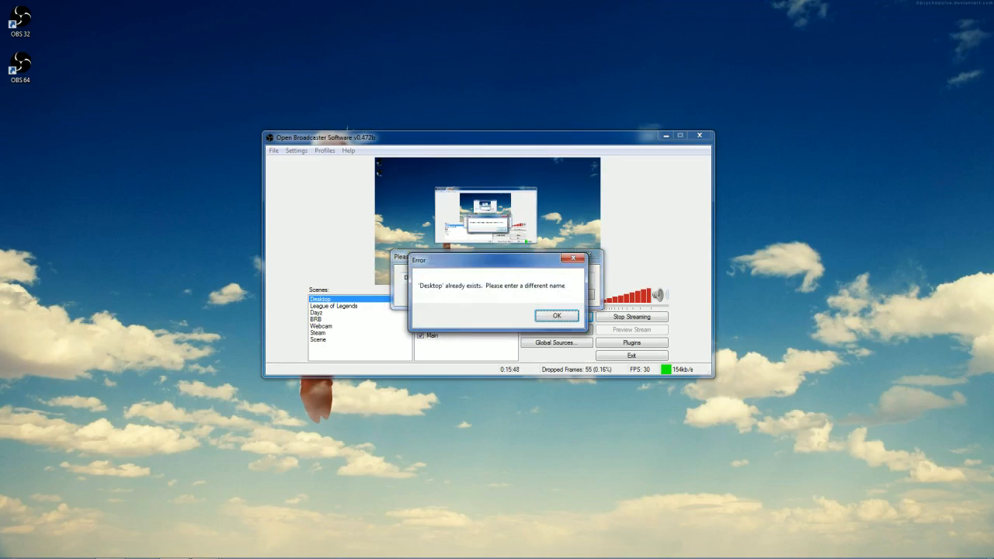
pyautogui.press('Return')
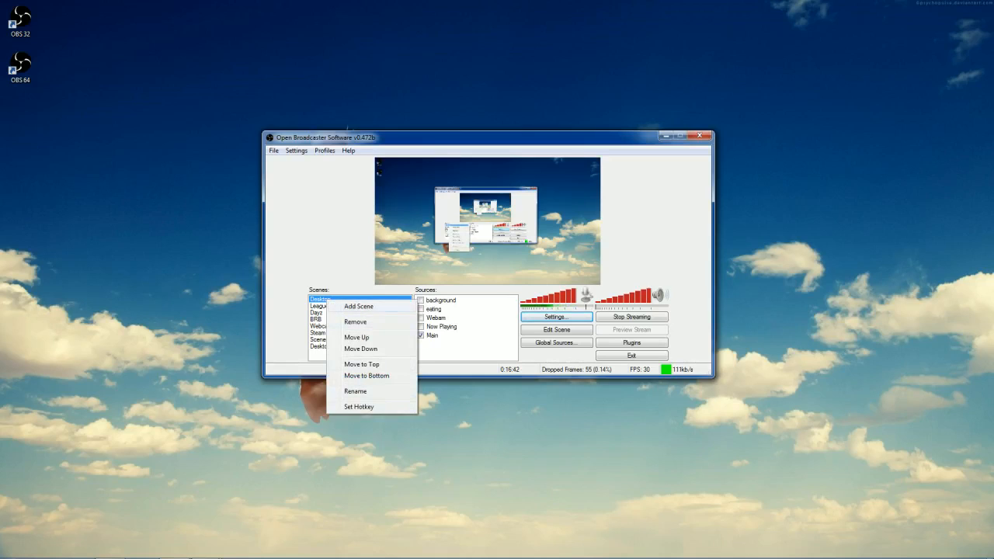
pyautogui.press('Escape')
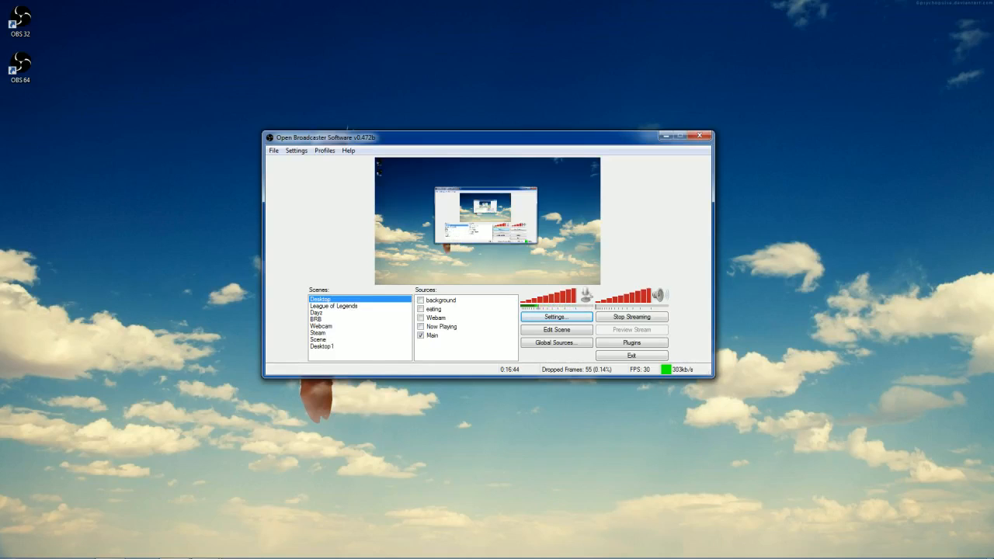
pyautogui.rightClick(322, 299)
pyautogui.press('Escape')
# Review the types of source that can be added and the software capture properties of the Main source, leaving them unchanged.
pyautogui.rightClick(434, 335)
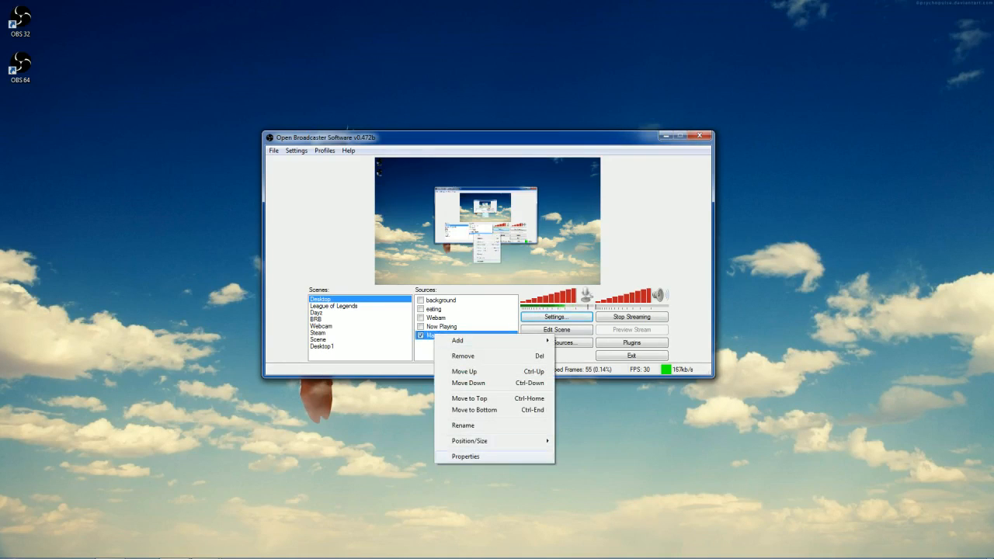
pyautogui.rightClick(423, 357)
pyautogui.moveTo(448, 364)
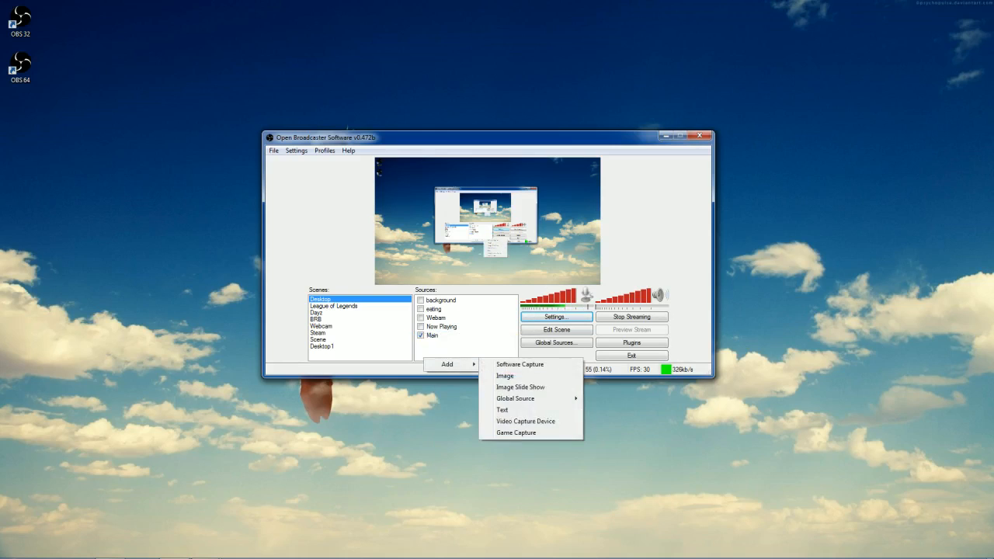
pyautogui.rightClick(471, 335)
pyautogui.click(497, 460)
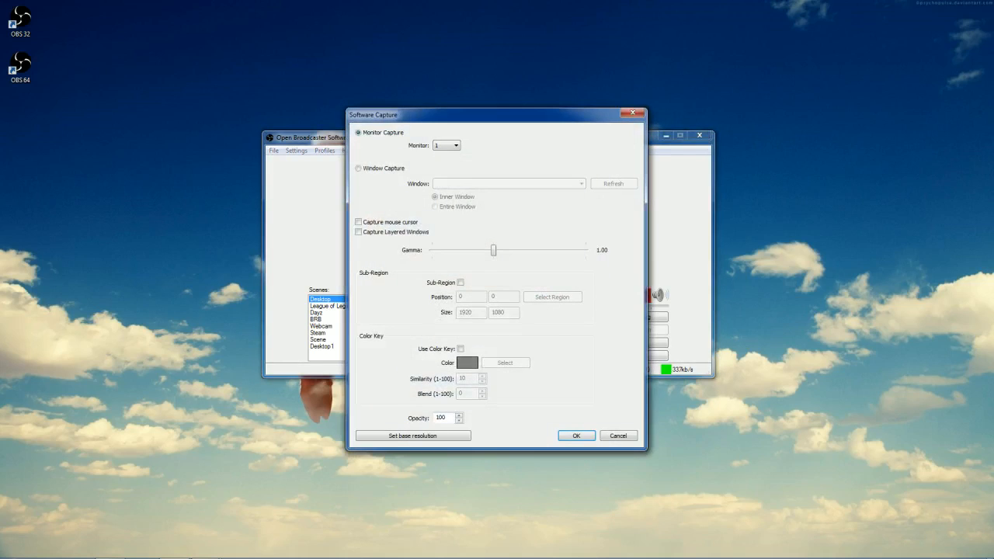
pyautogui.click(618, 435)
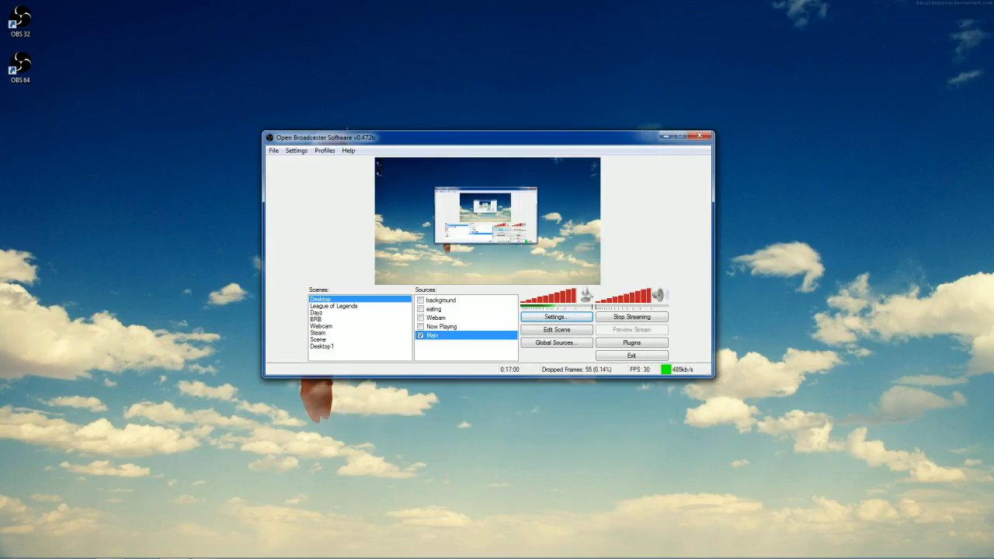
pyautogui.rightClick(448, 342)
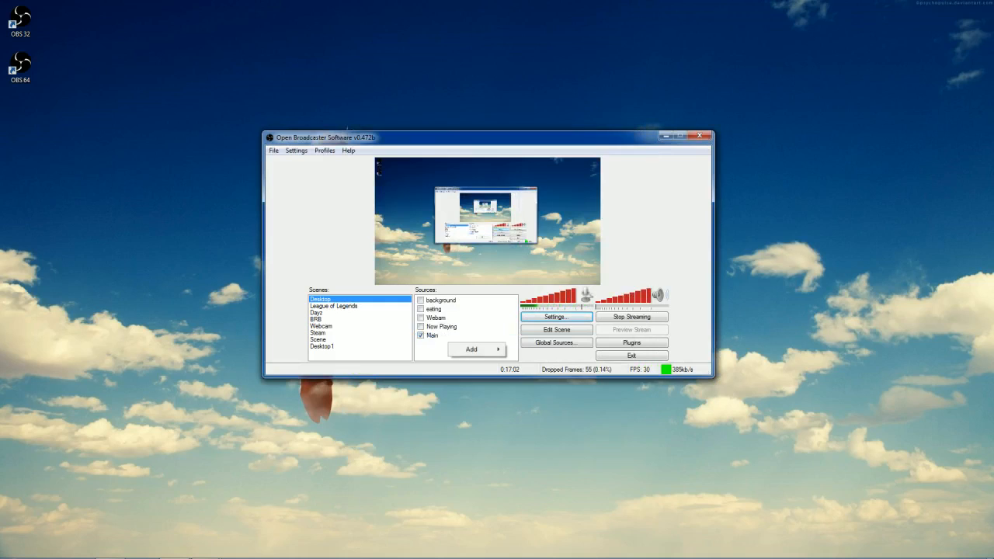
pyautogui.moveTo(471, 349)
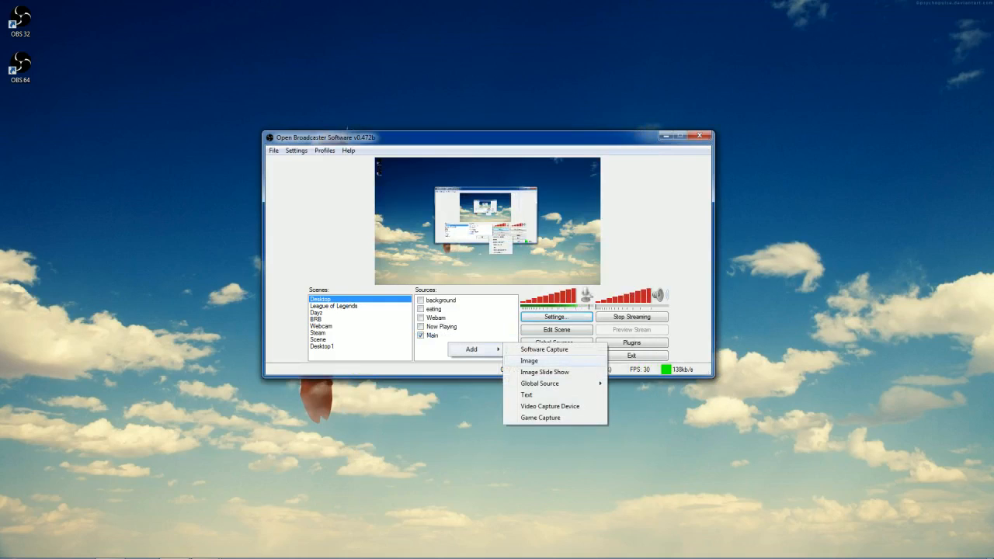
pyautogui.click(528, 360)
pyautogui.click(533, 294)
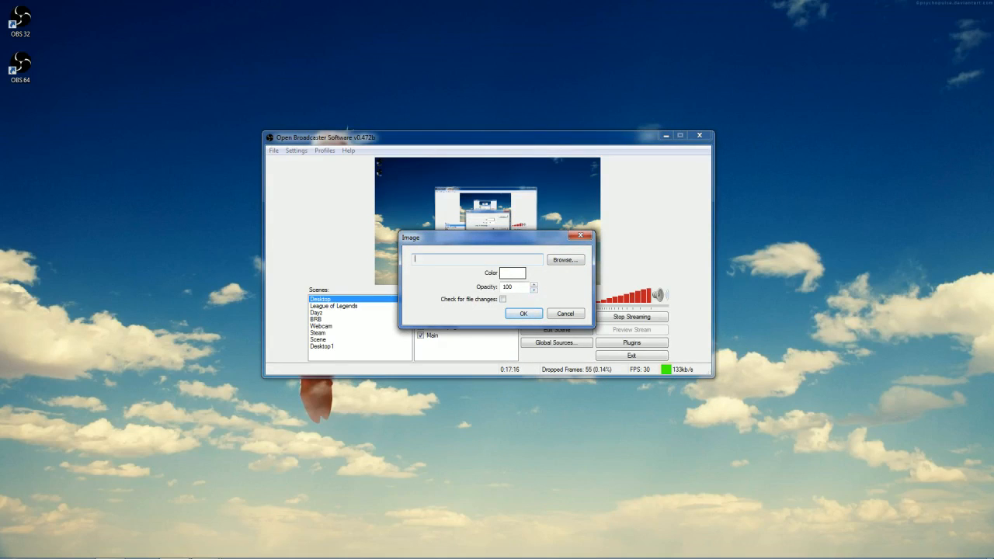
pyautogui.click(565, 313)
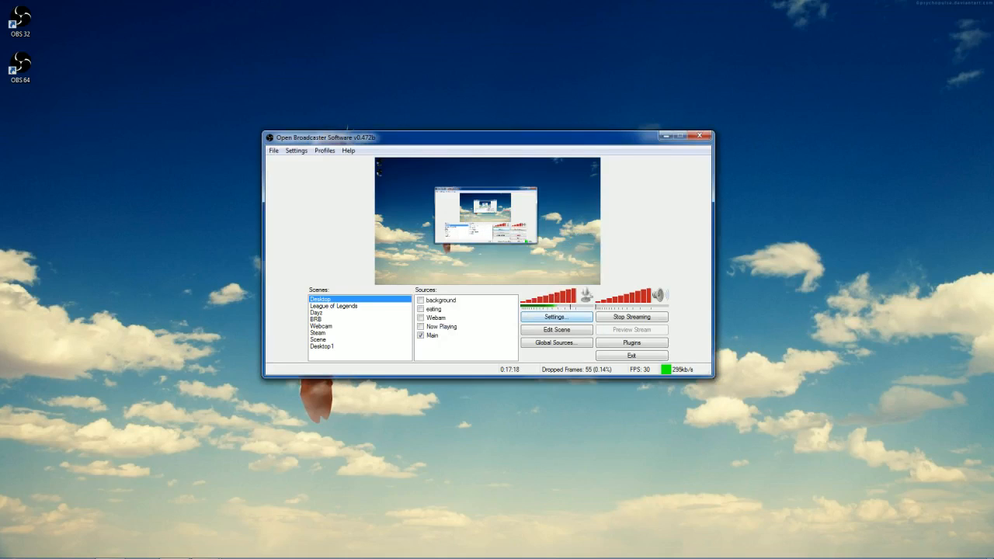
# Add a text source with its default name to the Desktop scene, containing the sample text "ghdajklghdajkgdah".
pyautogui.rightClick(438, 349)
pyautogui.moveTo(462, 354)
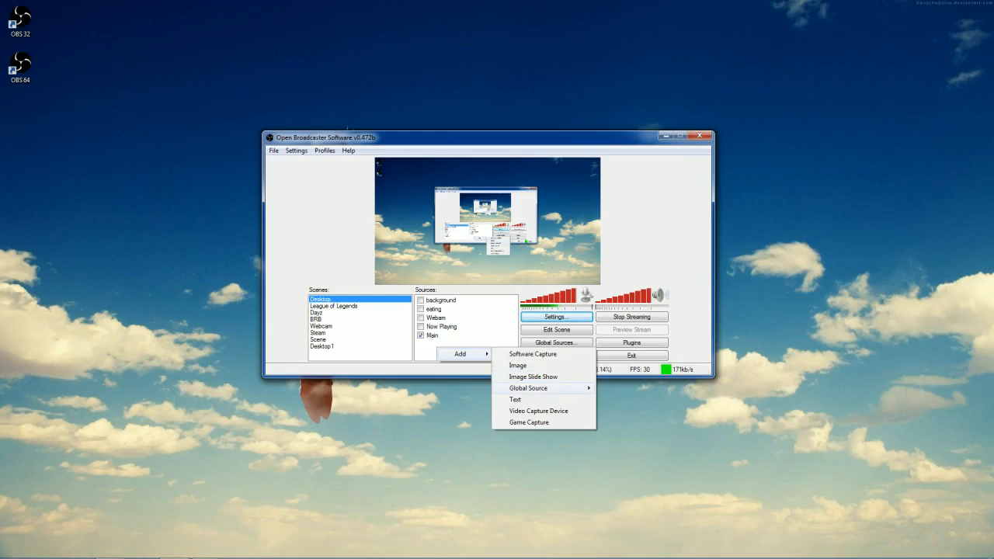
pyautogui.moveTo(536, 387)
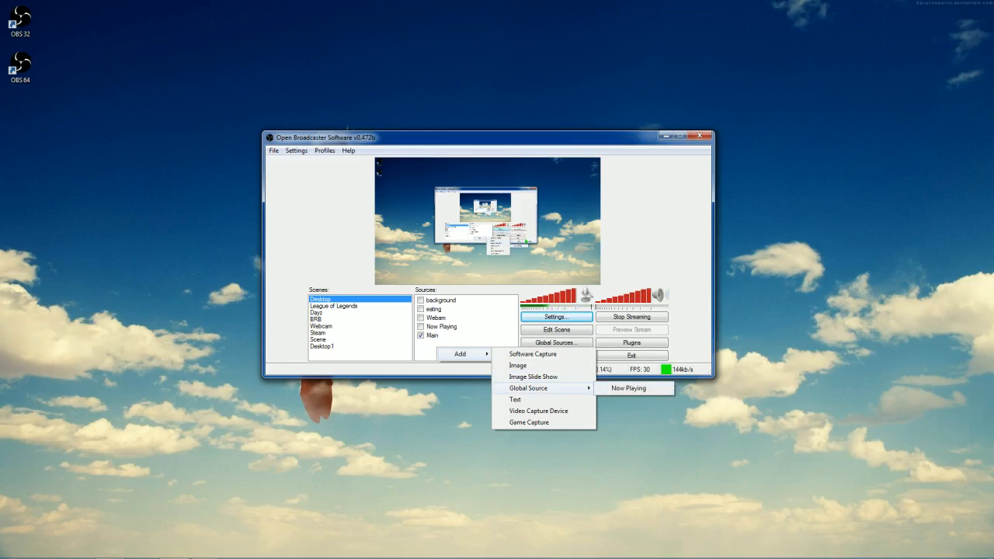
pyautogui.click(514, 399)
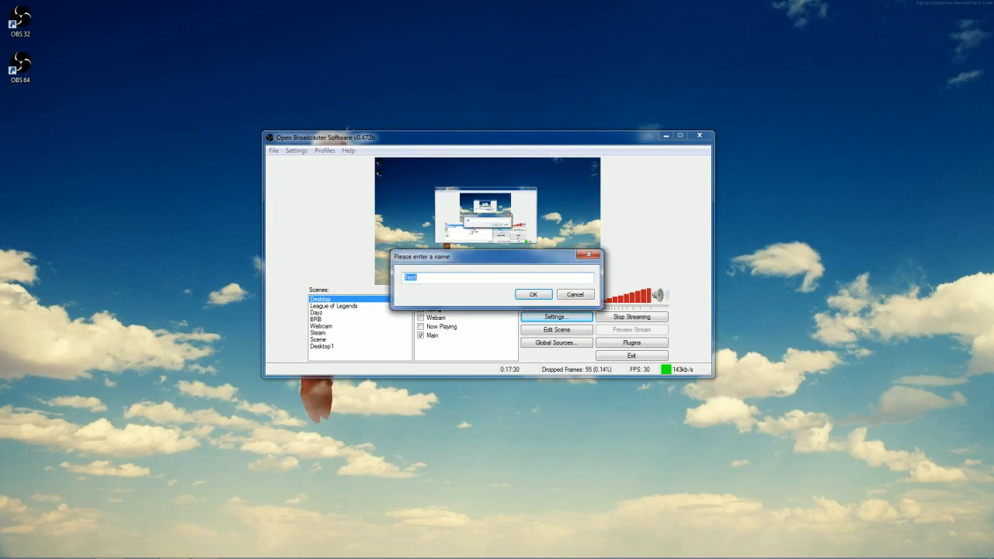
pyautogui.press('Return')
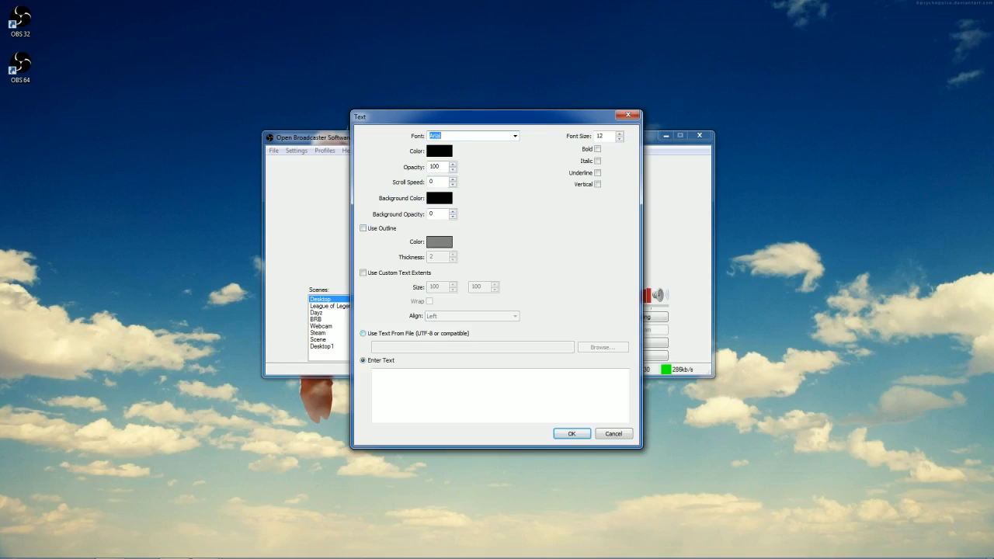
pyautogui.click(481, 392)
pyautogui.write('ghdajklghdajkgdah')
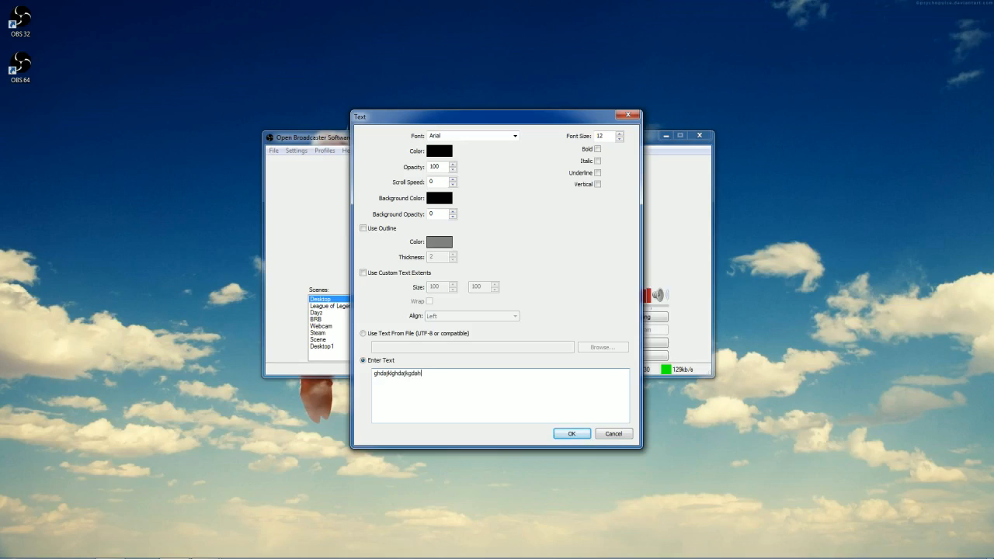
pyautogui.click(571, 433)
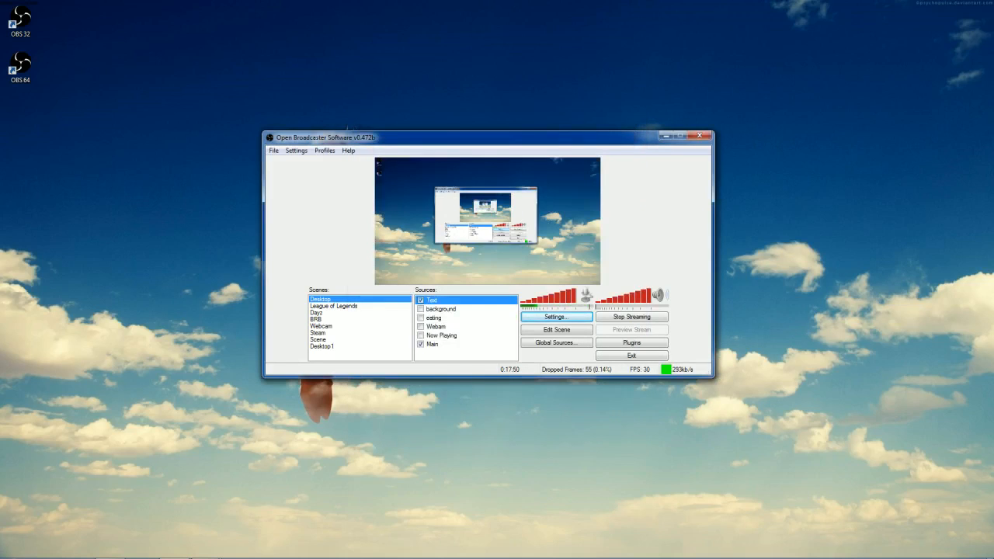
# Remove the Text source from the Desktop scene and confirm the deletion.
pyautogui.rightClick(446, 300)
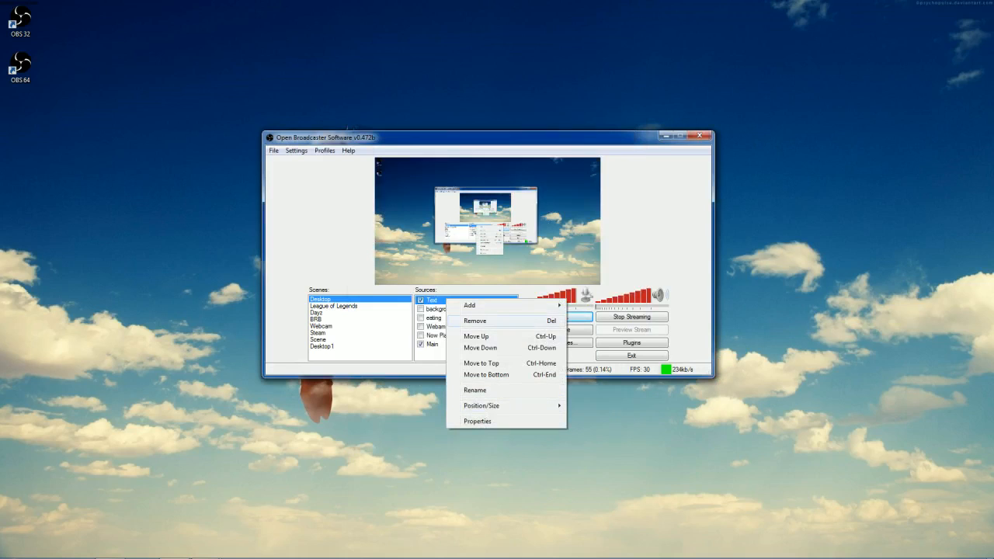
pyautogui.click(474, 320)
pyautogui.click(504, 314)
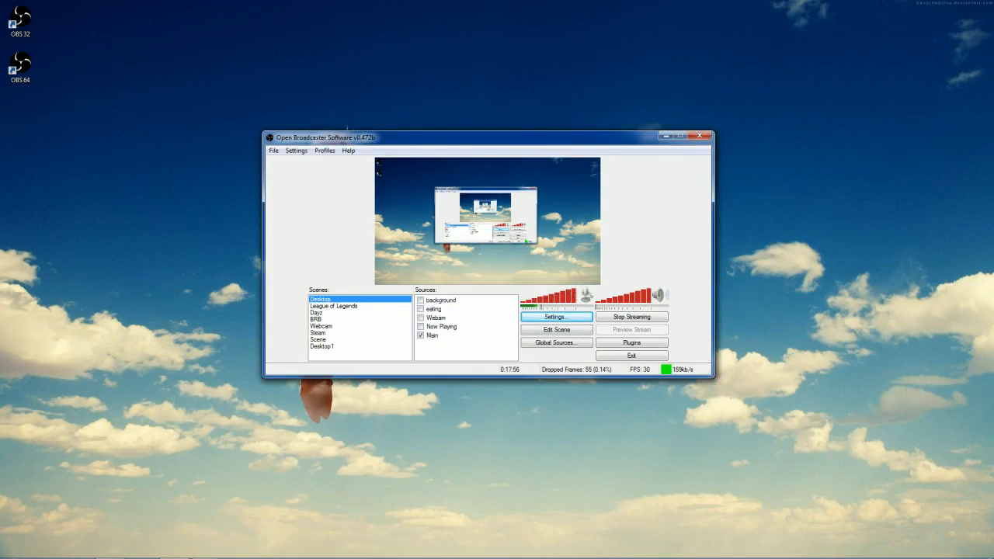
# Switch the live output to the Dayz scene.
pyautogui.click(317, 313)
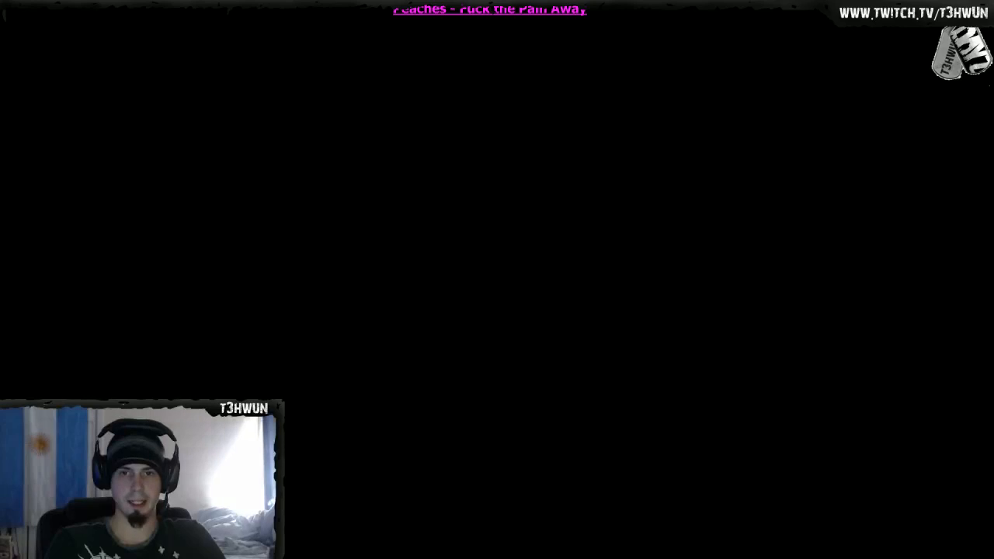